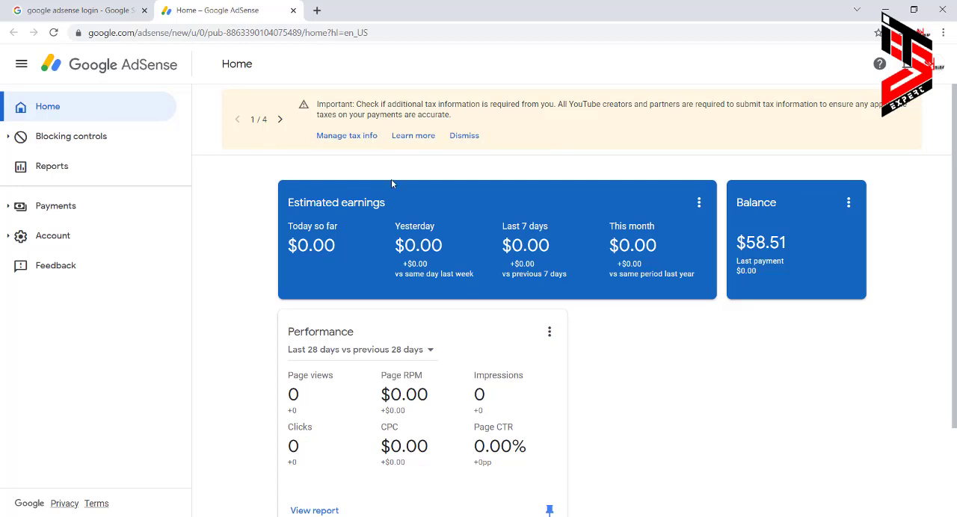
Start adding United States tax info, declaring an Individual account that is not a US citizen or resident.
{"action": "left_click", "coordinate": [338, 138]}
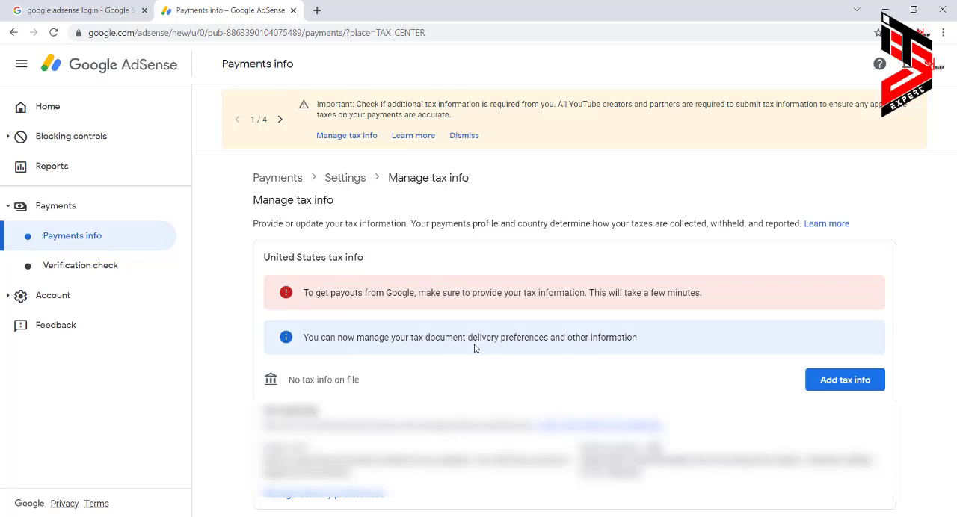
{"action": "left_click", "coordinate": [848, 385]}
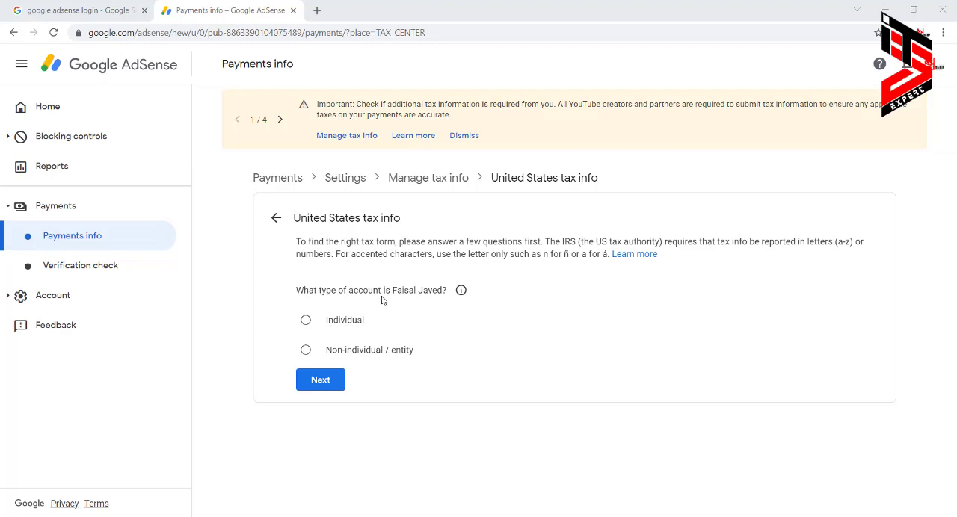
{"action": "left_click", "coordinate": [305, 322]}
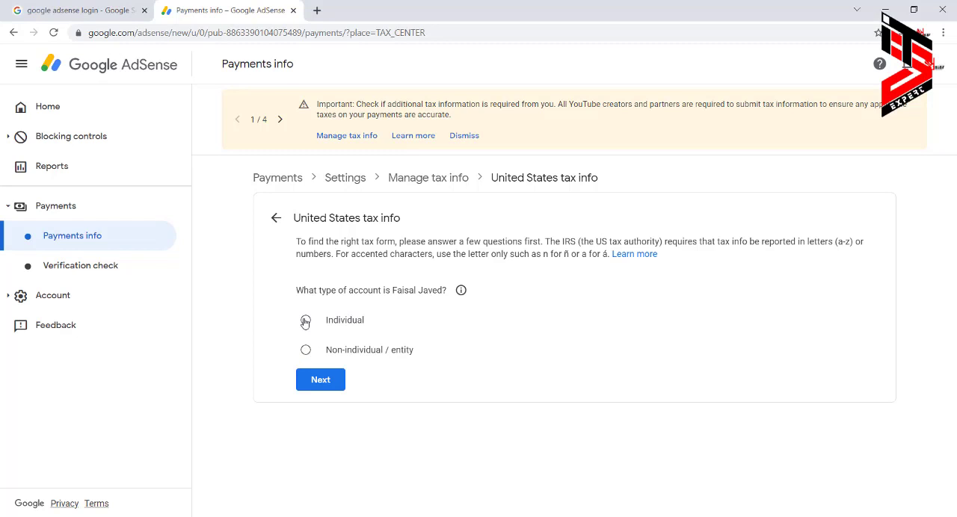
{"action": "left_click", "coordinate": [317, 381]}
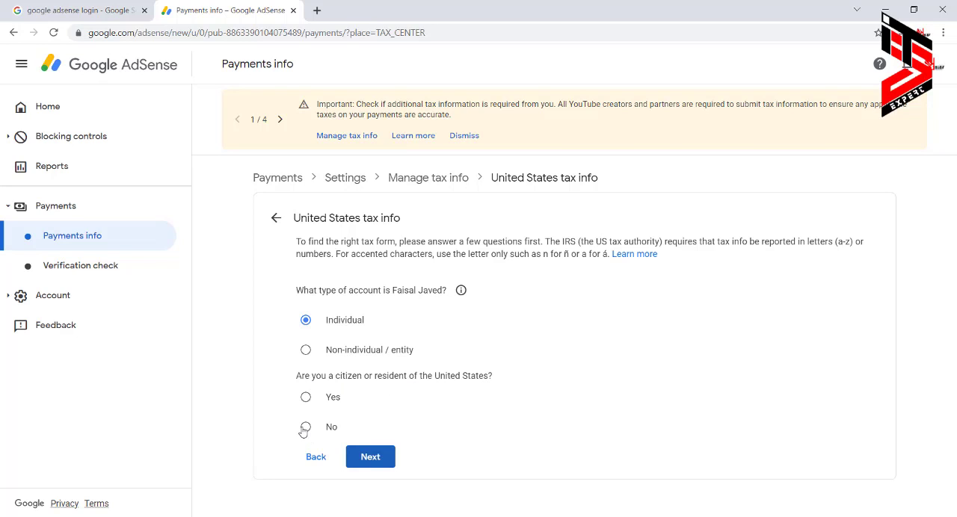
{"action": "left_click", "coordinate": [305, 428]}
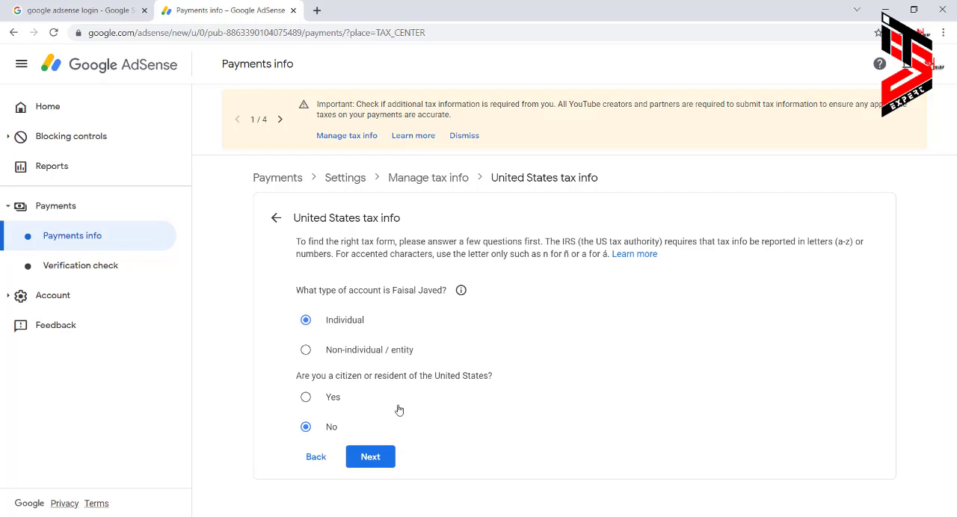
{"action": "left_click", "coordinate": [371, 456]}
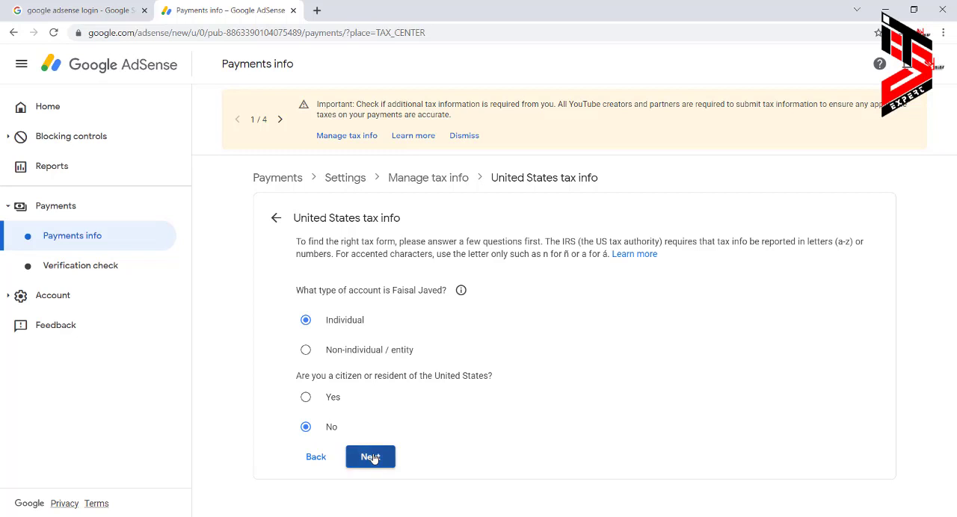
Choose W-8BEN as the W-8 tax form type and start the form.
{"action": "scroll", "coordinate": [420, 388], "scroll_direction": "down", "scroll_amount": 1}
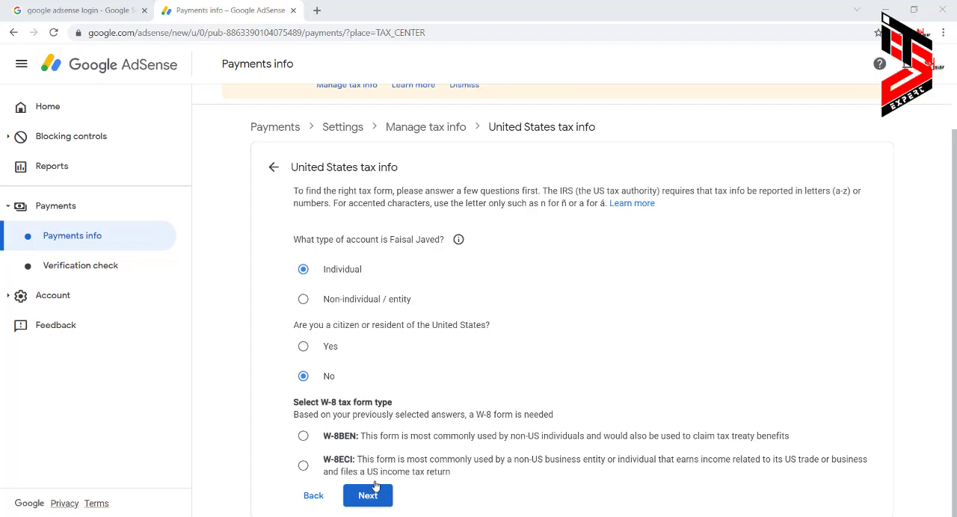
{"action": "left_click", "coordinate": [303, 437]}
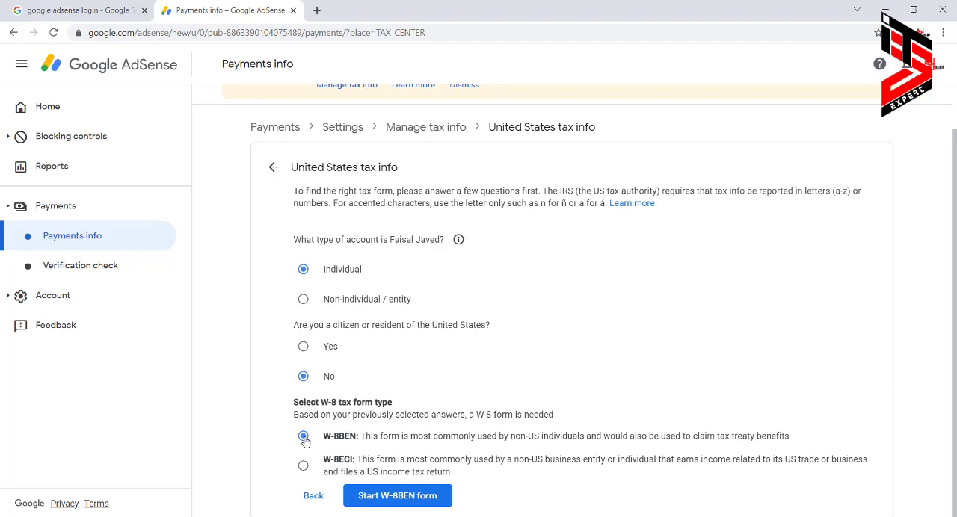
{"action": "left_click", "coordinate": [406, 500]}
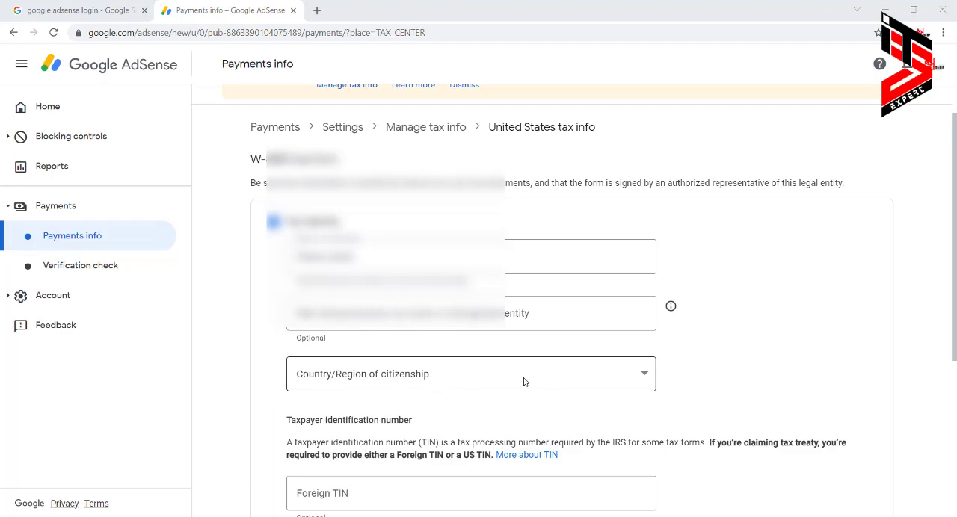
Set the country/region of citizenship in the tax identity section to Pakistan.
{"action": "left_click", "coordinate": [596, 375]}
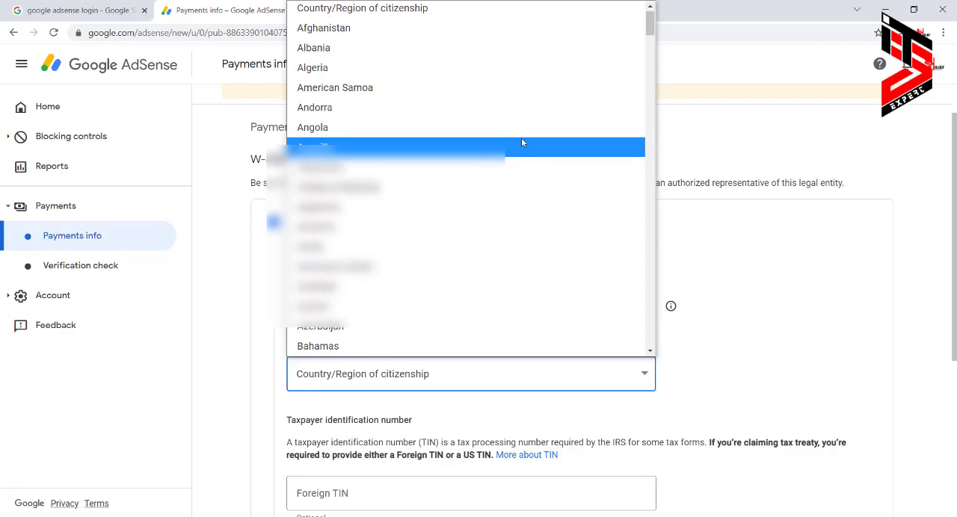
{"action": "key", "text": "p"}
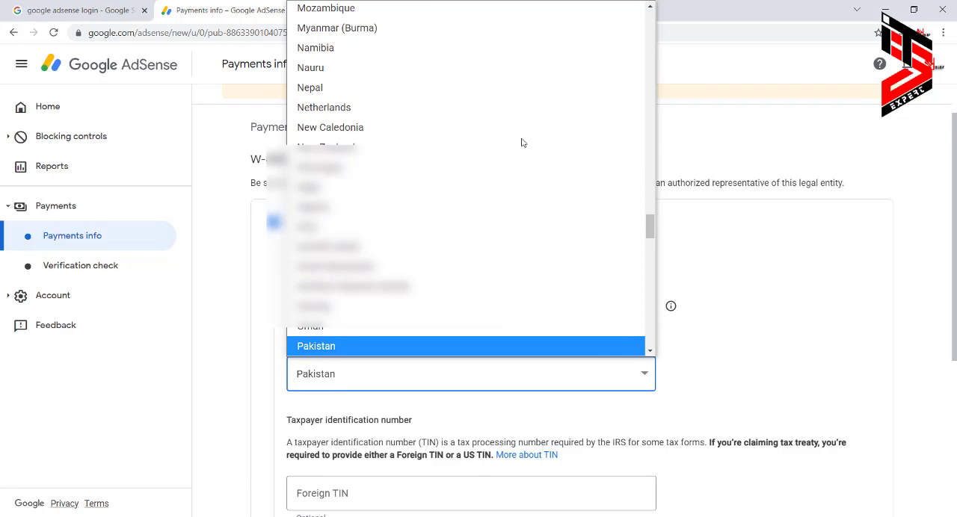
{"action": "left_click", "coordinate": [344, 340]}
Enter the foreign TIN in the tax identity section and continue to the address section.
{"action": "scroll", "coordinate": [412, 340], "scroll_direction": "down", "scroll_amount": 2}
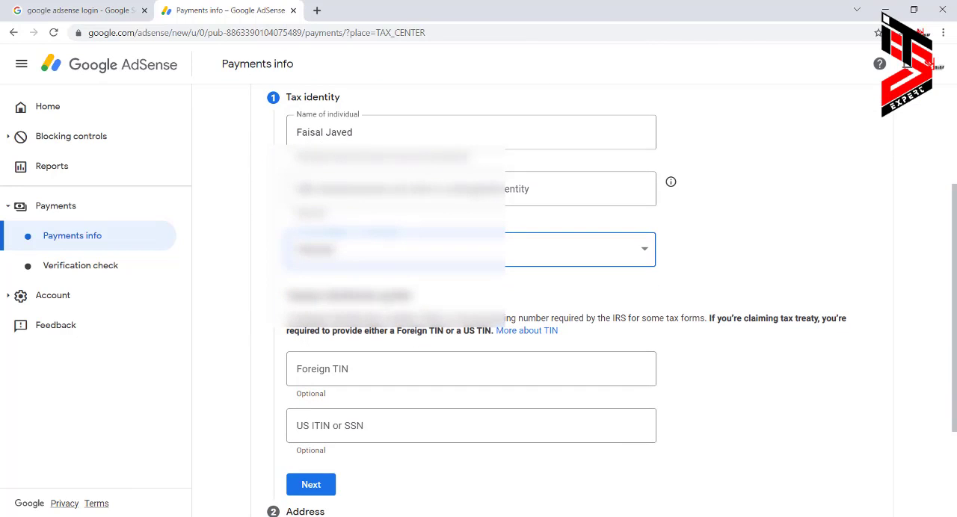
{"action": "left_click", "coordinate": [363, 367]}
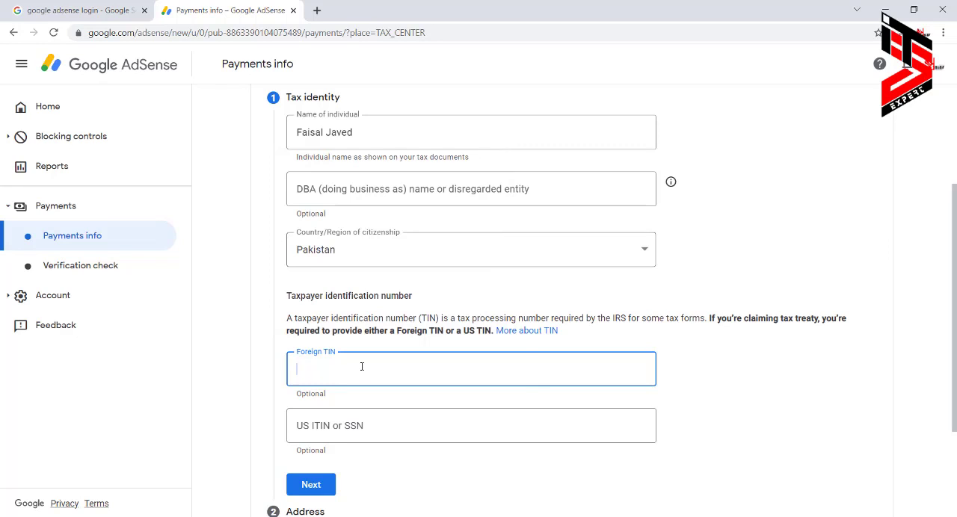
{"action": "type", "text": "**"}
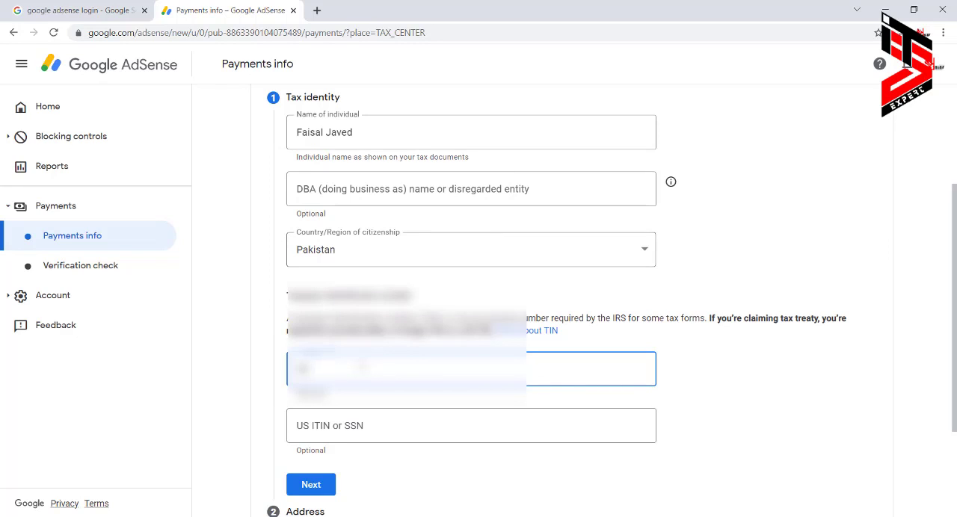
{"action": "type", "text": "**********"}
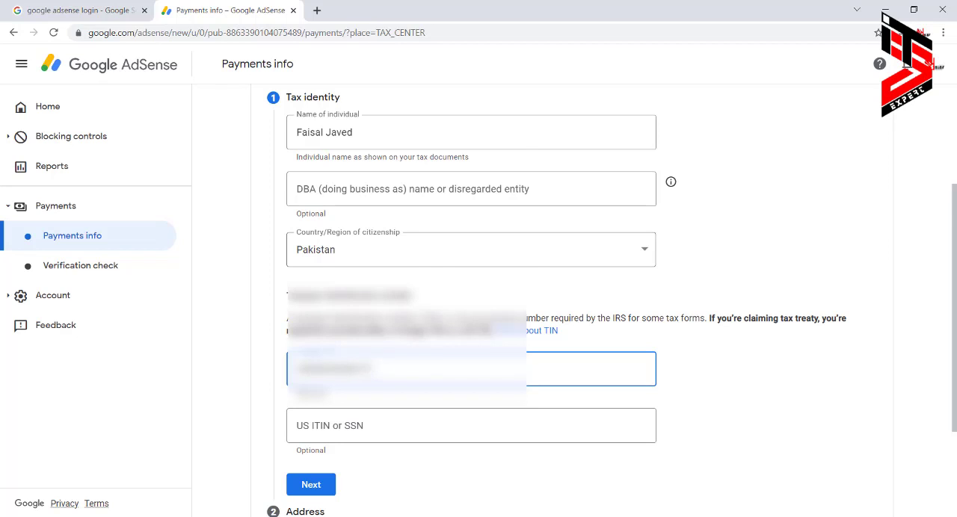
{"action": "scroll", "coordinate": [591, 331], "scroll_direction": "down", "scroll_amount": 1}
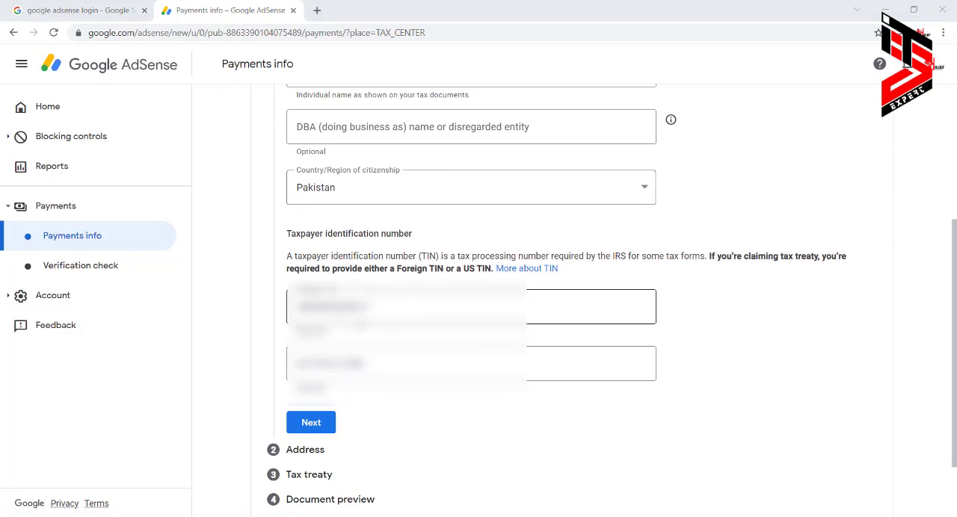
{"action": "left_click", "coordinate": [317, 423]}
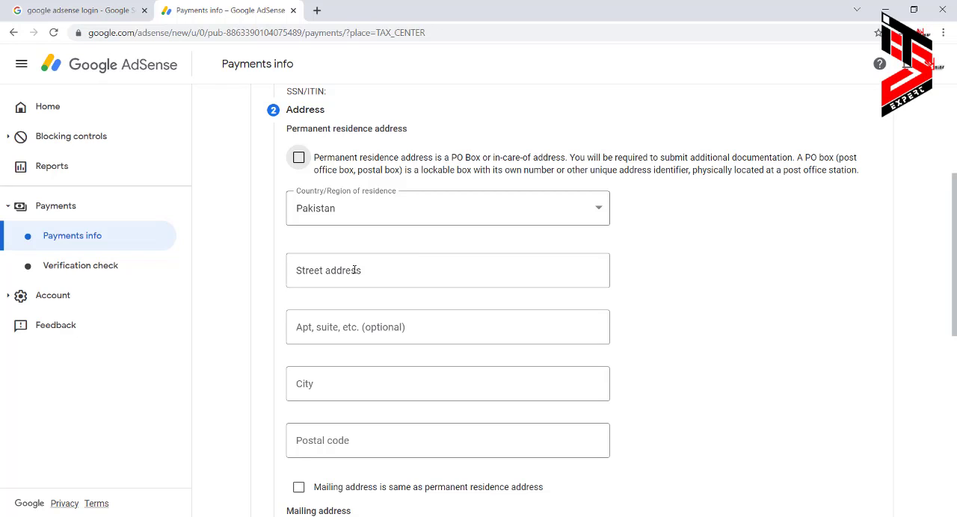
Open the AdSense Payments page in a separate browser tab and go to its payment settings.
{"action": "right_click", "coordinate": [35, 208]}
{"action": "left_click", "coordinate": [90, 213]}
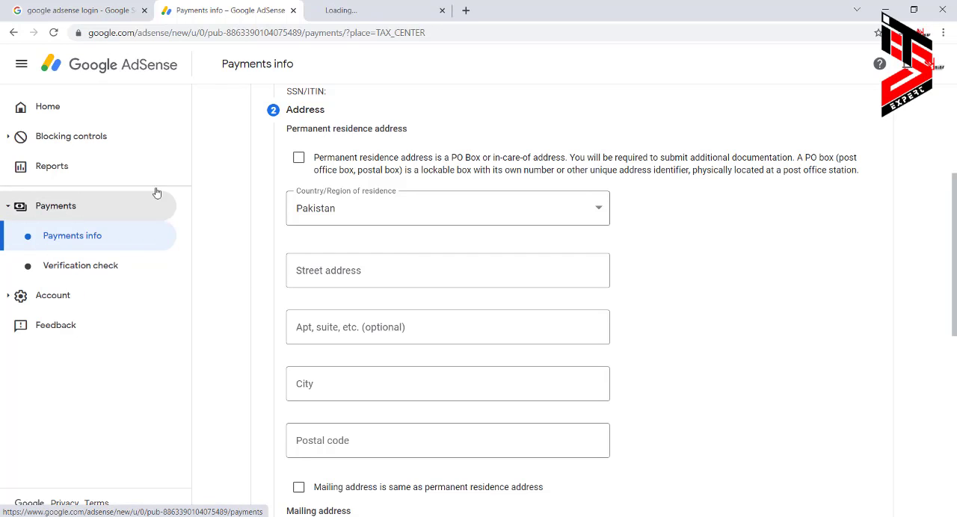
{"action": "left_click", "coordinate": [379, 9]}
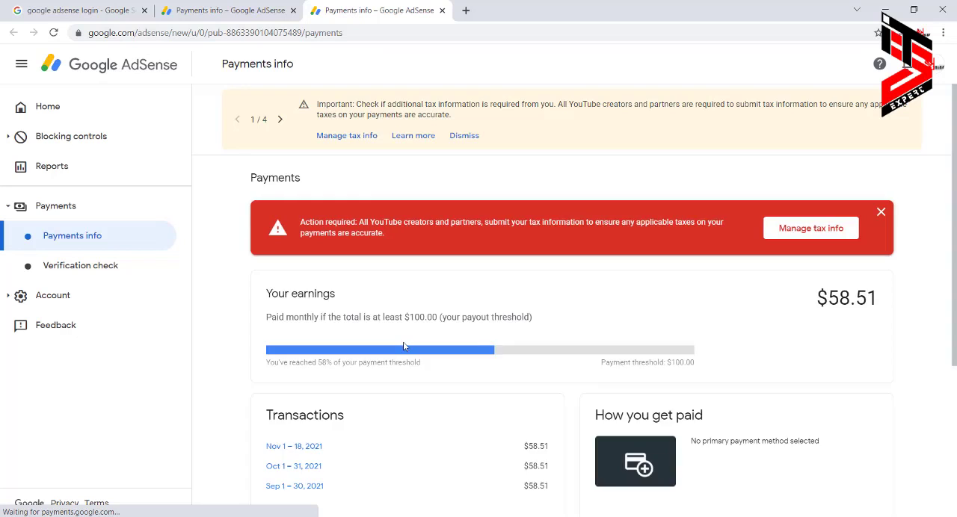
{"action": "scroll", "coordinate": [402, 351], "scroll_direction": "down", "scroll_amount": 3}
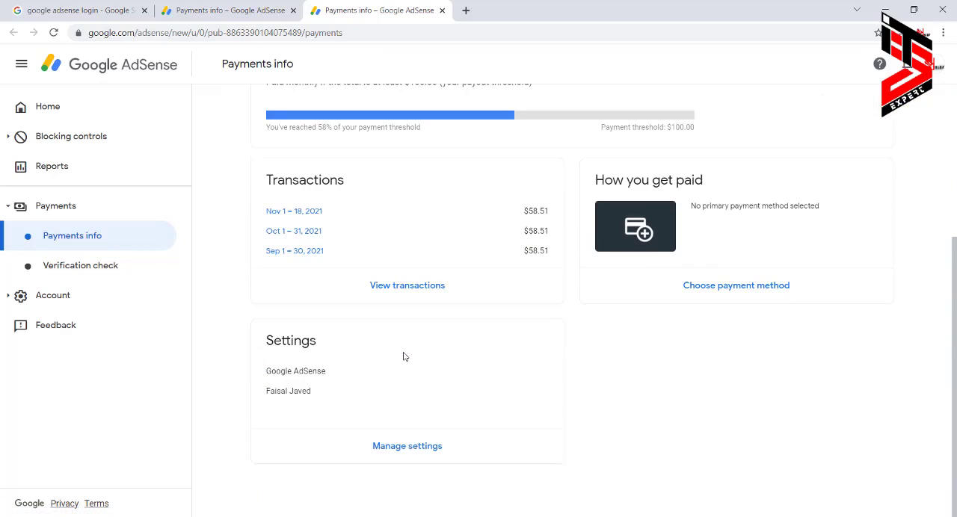
{"action": "left_click", "coordinate": [416, 445]}
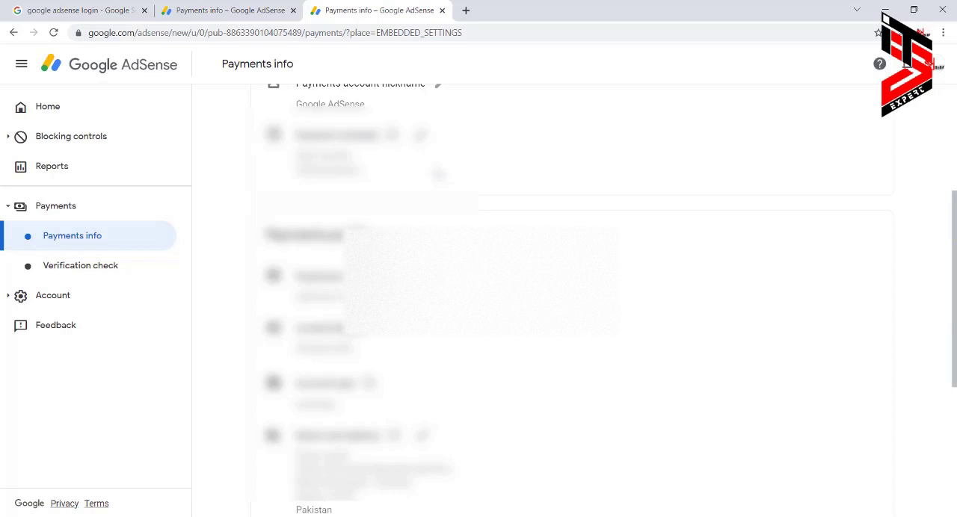
Find the saved address in the payments profile and open the name and address details for copying.
{"action": "scroll", "coordinate": [394, 349], "scroll_direction": "down", "scroll_amount": 3}
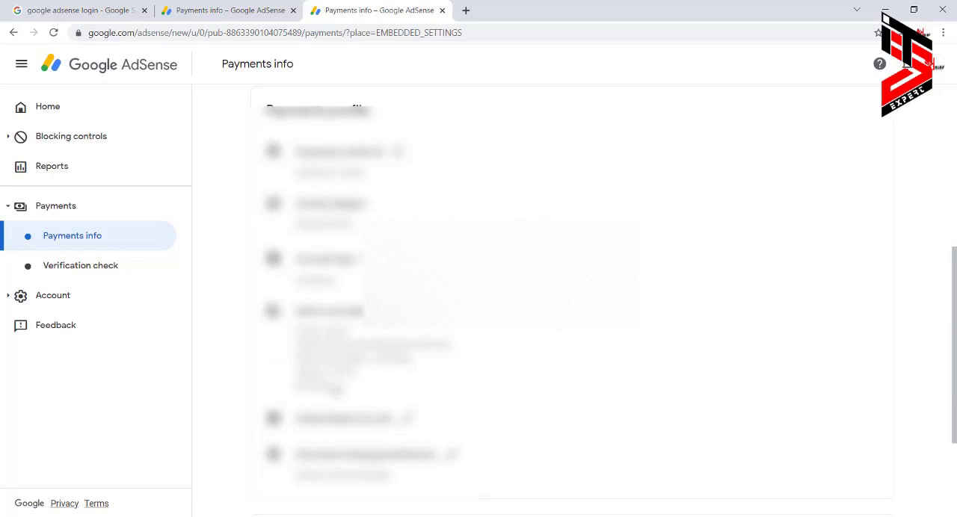
{"action": "left_click_drag", "start_coordinate": [333, 387], "coordinate": [296, 341]}
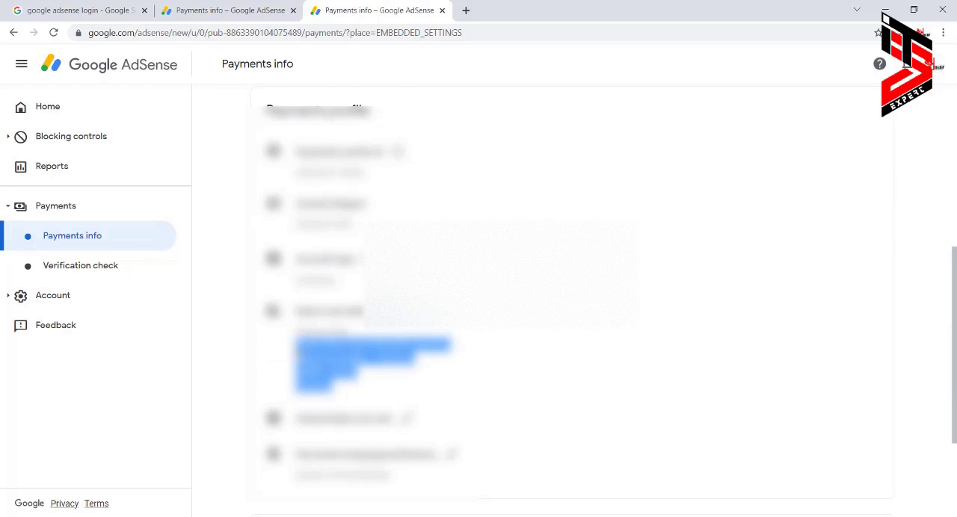
{"action": "left_click", "coordinate": [297, 351]}
{"action": "key", "text": "Tab"}
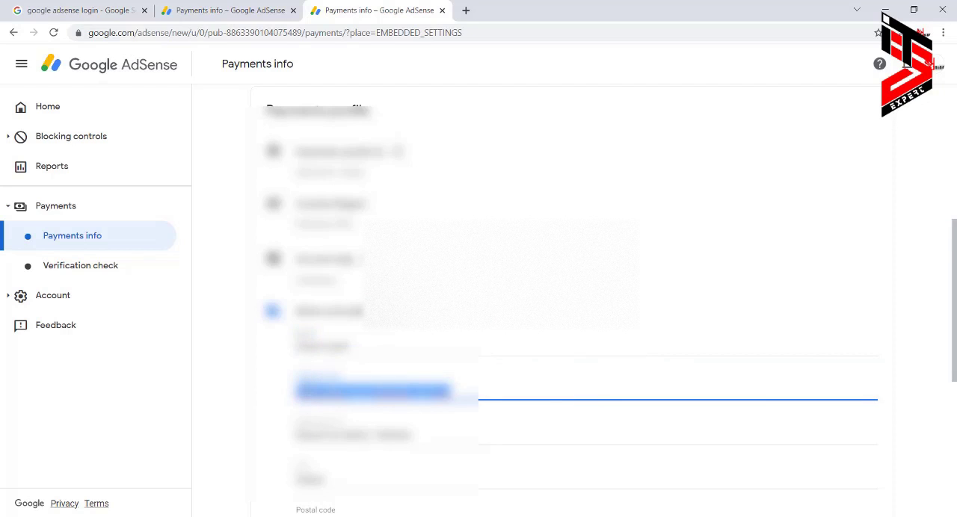
Fill in the permanent residence address on the tax form, mark the mailing address as the same, and continue to the tax treaty section.
{"action": "left_click", "coordinate": [254, 5]}
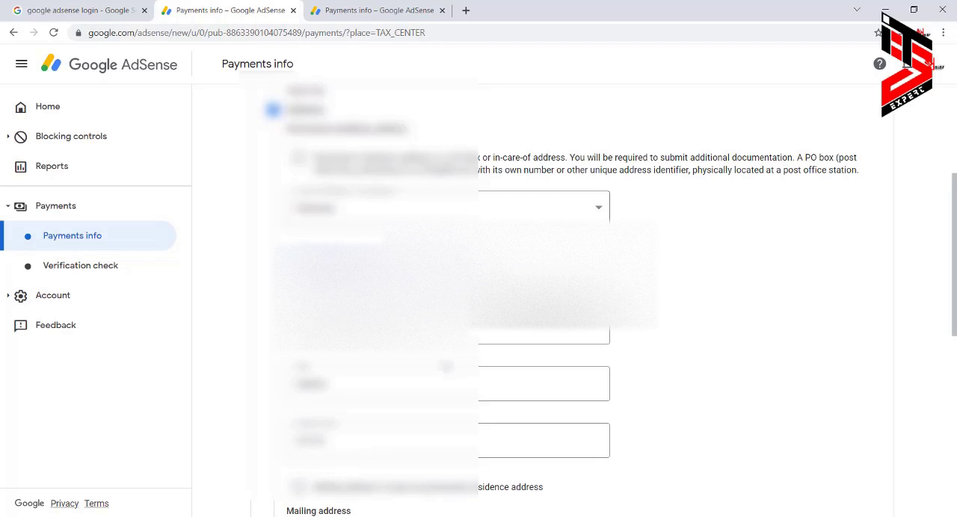
{"action": "scroll", "coordinate": [449, 299], "scroll_direction": "down", "scroll_amount": 3}
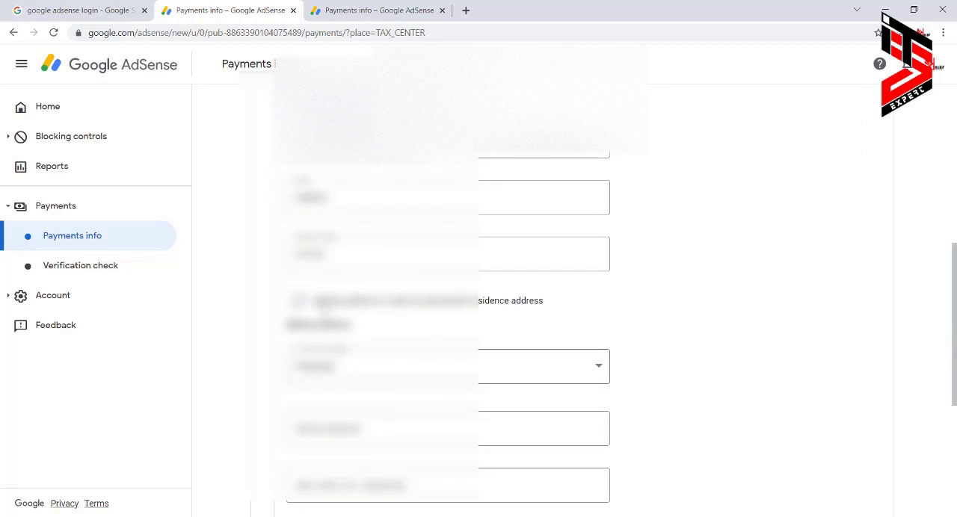
{"action": "left_click", "coordinate": [532, 302]}
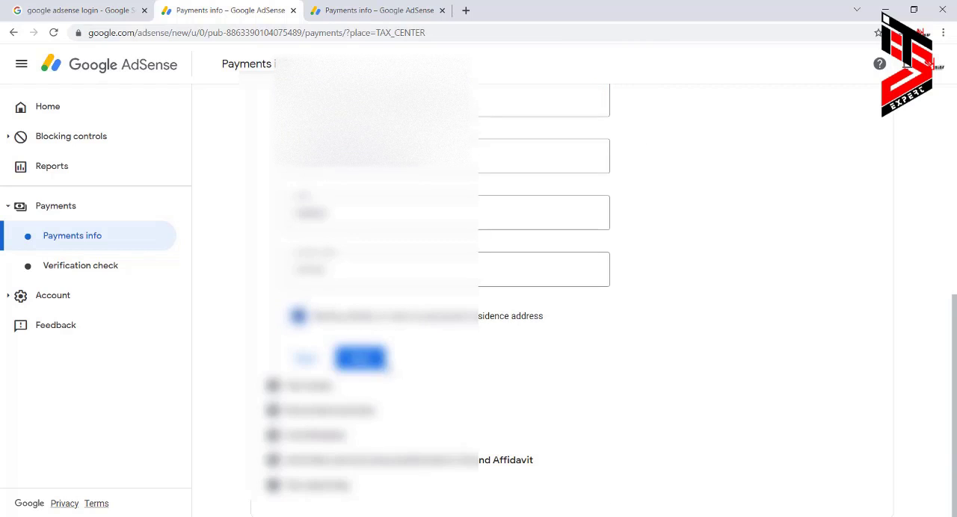
{"action": "left_click", "coordinate": [360, 362]}
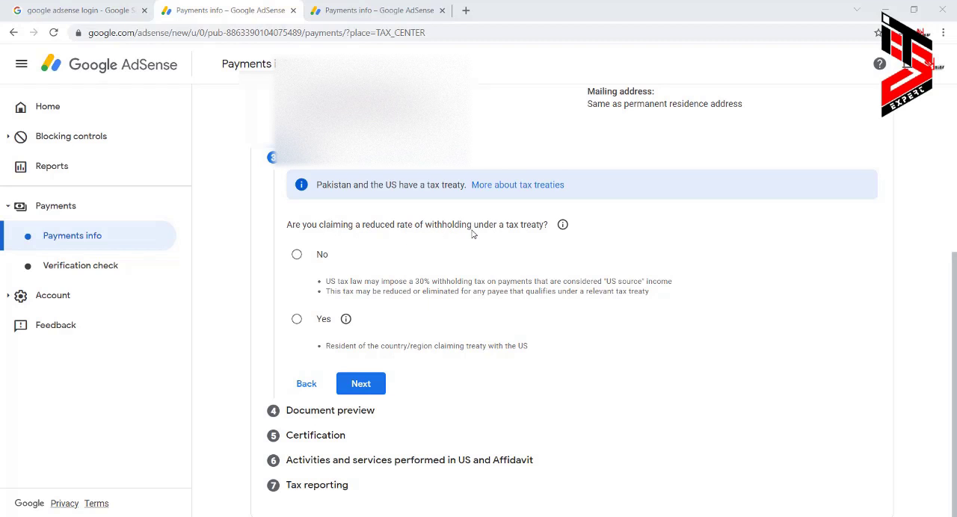
Claim a reduced withholding rate under a tax treaty as a resident of a treaty country, selecting Pakistan.
{"action": "left_click", "coordinate": [297, 320]}
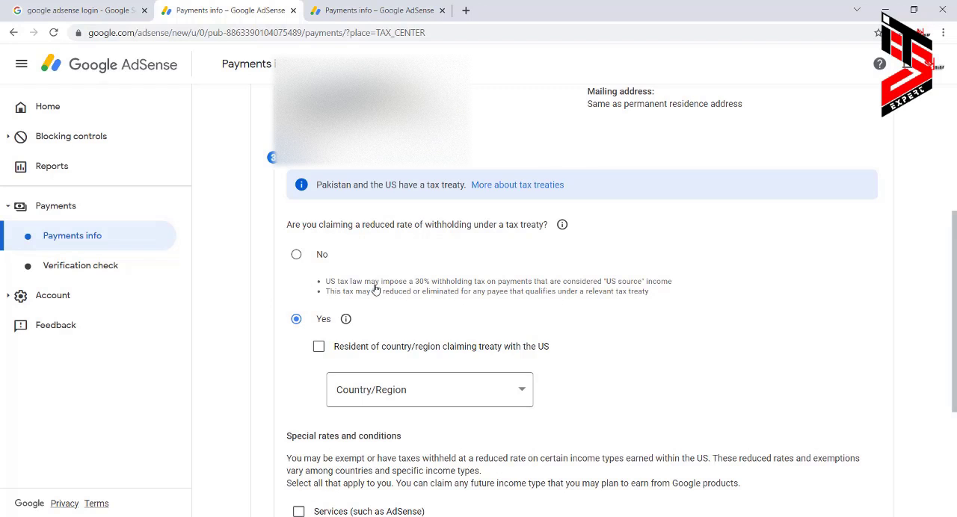
{"action": "left_click", "coordinate": [320, 348]}
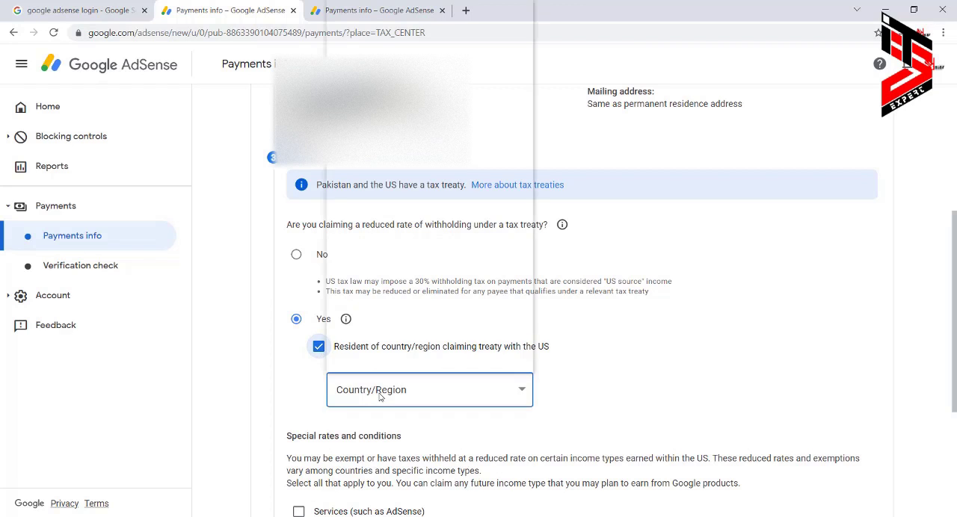
{"action": "left_click", "coordinate": [379, 394]}
{"action": "key", "text": "p"}
{"action": "key", "text": "Return"}
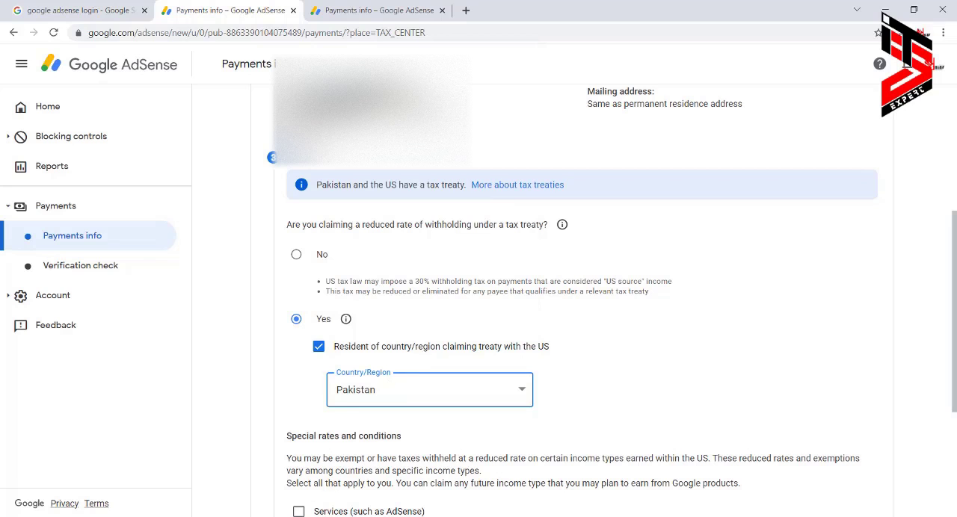
Claim the treaty for Services income under Article 3 and paragraph 2 at 0% (Reduced treaty rate), and confirm the reason for meeting its terms.
{"action": "scroll", "coordinate": [239, 299], "scroll_direction": "down", "scroll_amount": 1}
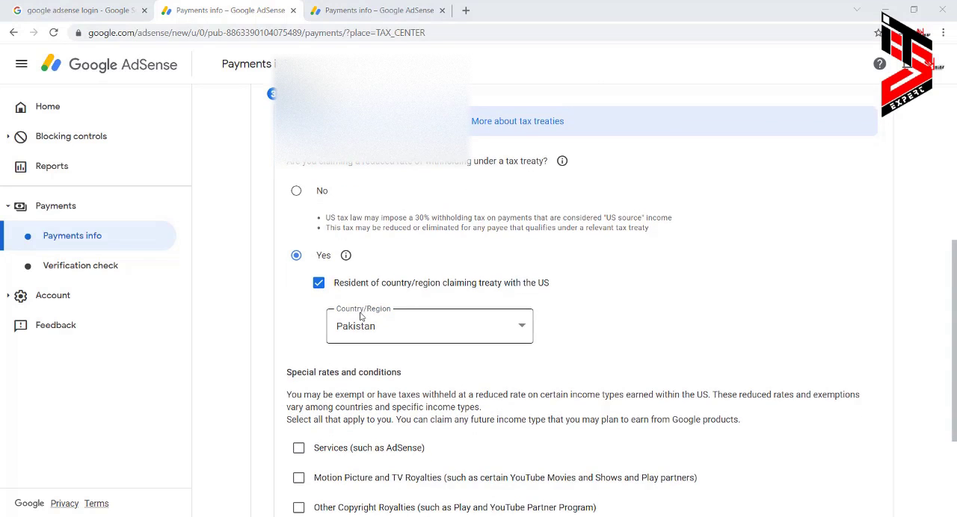
{"action": "scroll", "coordinate": [361, 318], "scroll_direction": "down", "scroll_amount": 1}
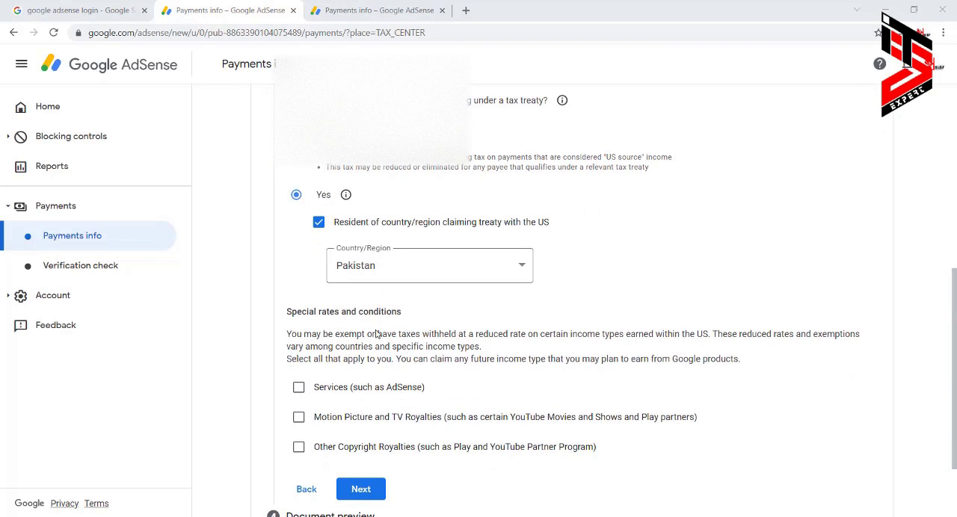
{"action": "left_click", "coordinate": [299, 389]}
{"action": "scroll", "coordinate": [383, 389], "scroll_direction": "down", "scroll_amount": 1}
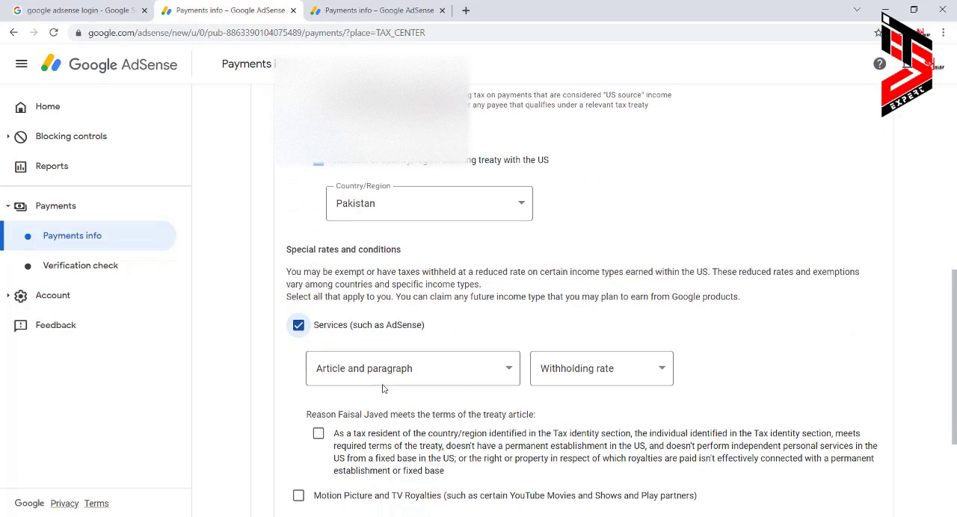
{"action": "left_click", "coordinate": [394, 371]}
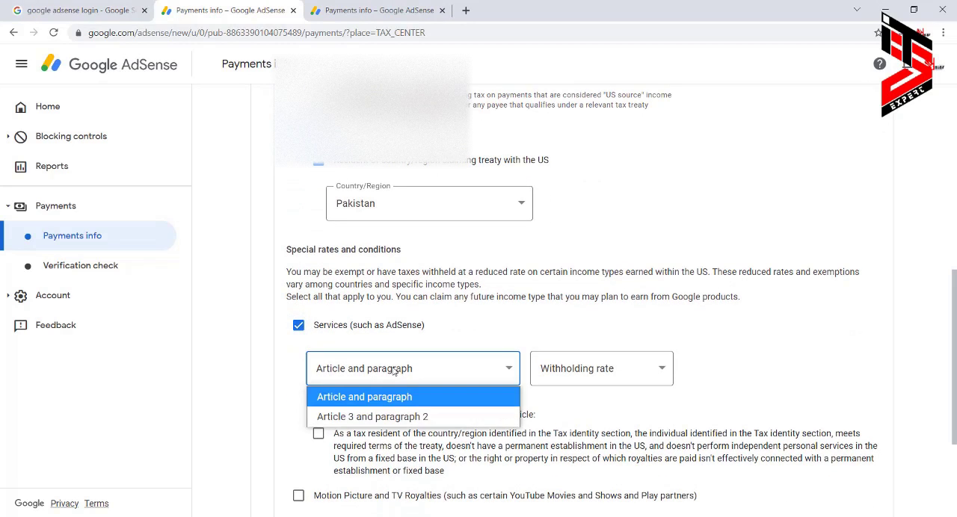
{"action": "left_click", "coordinate": [386, 417]}
{"action": "left_click", "coordinate": [587, 374]}
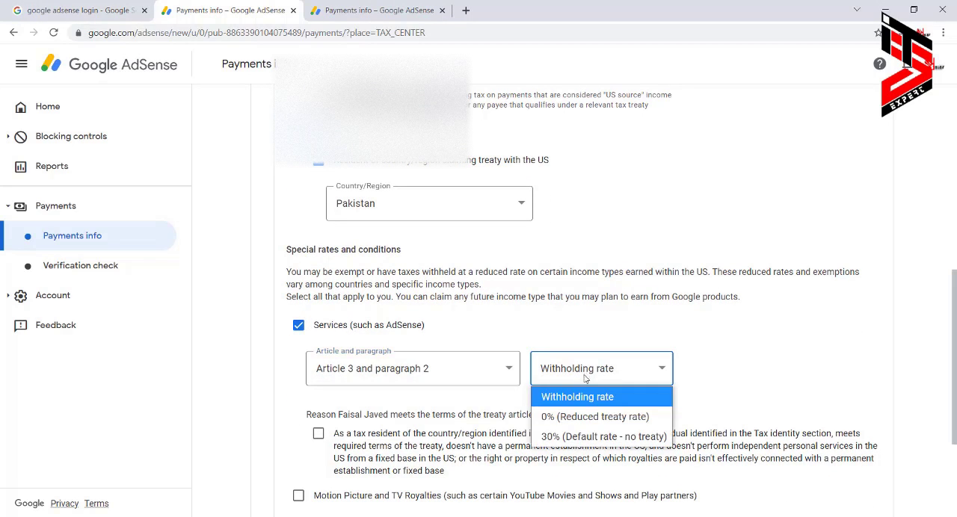
{"action": "left_click", "coordinate": [584, 417]}
{"action": "scroll", "coordinate": [605, 368], "scroll_direction": "down", "scroll_amount": 2}
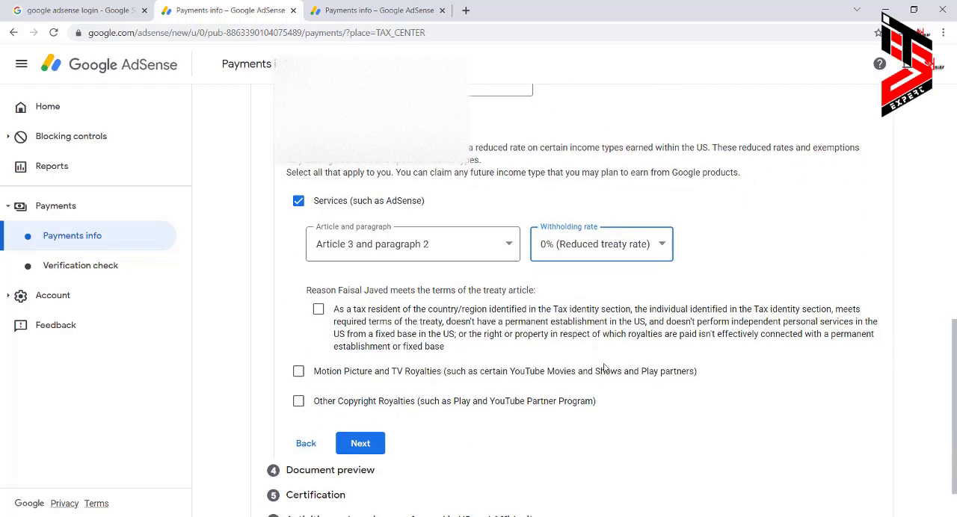
{"action": "left_click", "coordinate": [318, 311]}
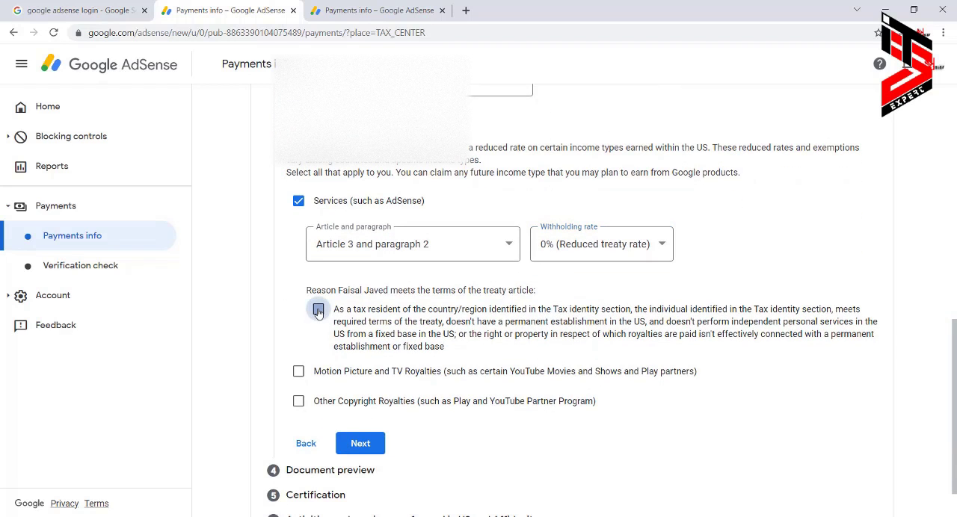
Add Motion Picture and TV Royalties with "No treaty for this income type" and the 30% default rate, and confirm the reason statement.
{"action": "left_click", "coordinate": [298, 372]}
{"action": "left_click", "coordinate": [410, 415]}
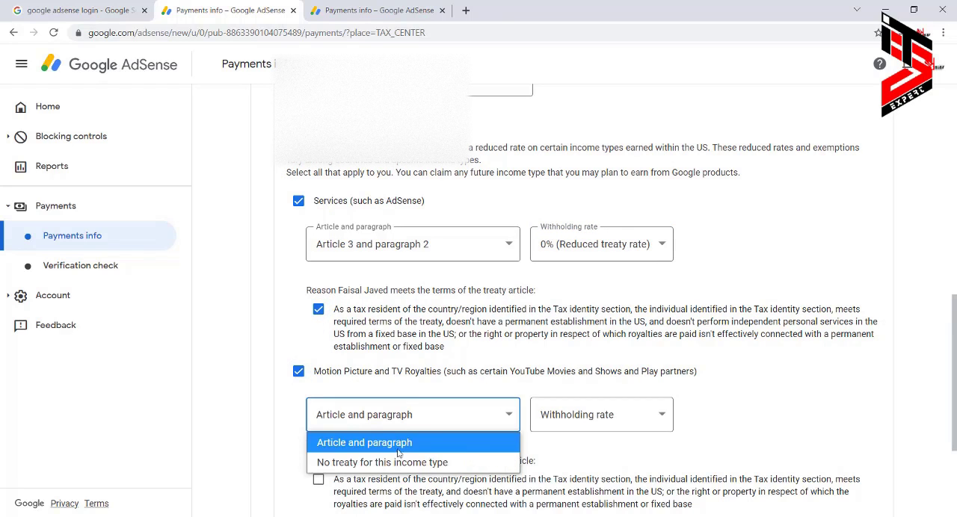
{"action": "left_click", "coordinate": [400, 458]}
{"action": "left_click", "coordinate": [581, 418]}
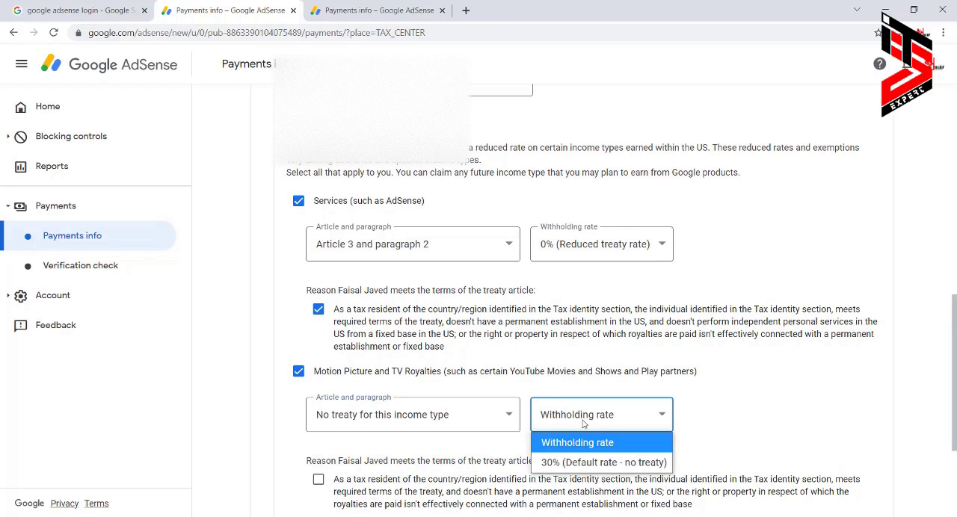
{"action": "left_click", "coordinate": [587, 463]}
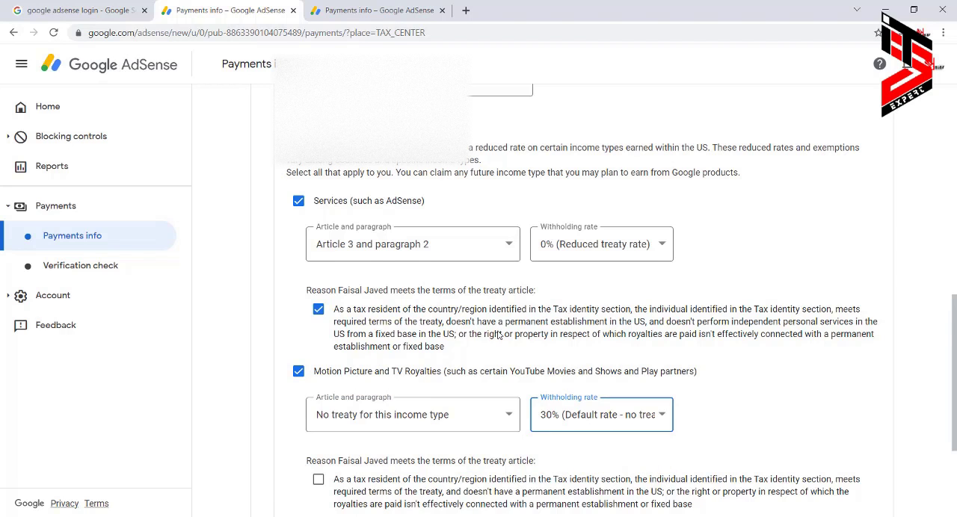
{"action": "scroll", "coordinate": [559, 314], "scroll_direction": "down", "scroll_amount": 2}
{"action": "left_click", "coordinate": [318, 355]}
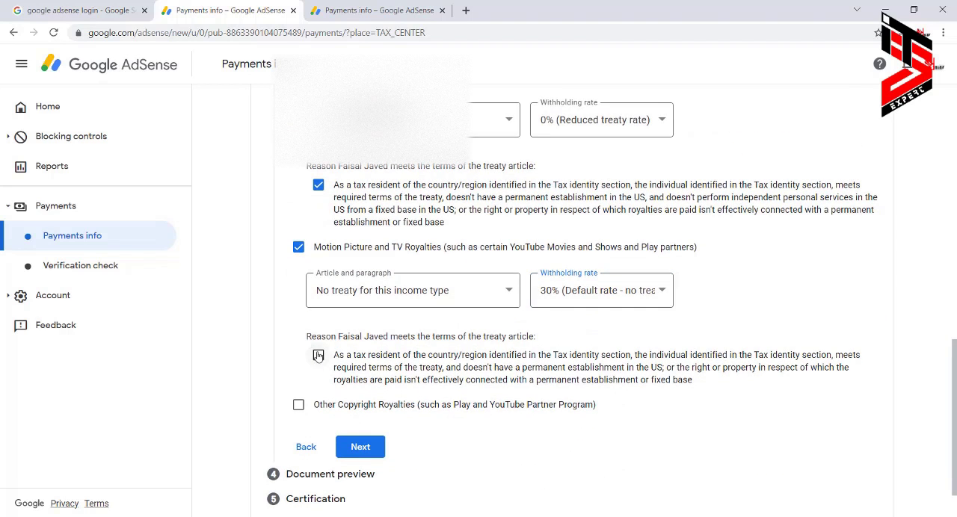
Claim Other Copyright Royalties under Article 8 and paragraph 1 at 0% (Reduced treaty rate), and confirm the reason statement.
{"action": "left_click", "coordinate": [299, 405]}
{"action": "scroll", "coordinate": [360, 392], "scroll_direction": "down", "scroll_amount": 1}
{"action": "left_click", "coordinate": [360, 392]}
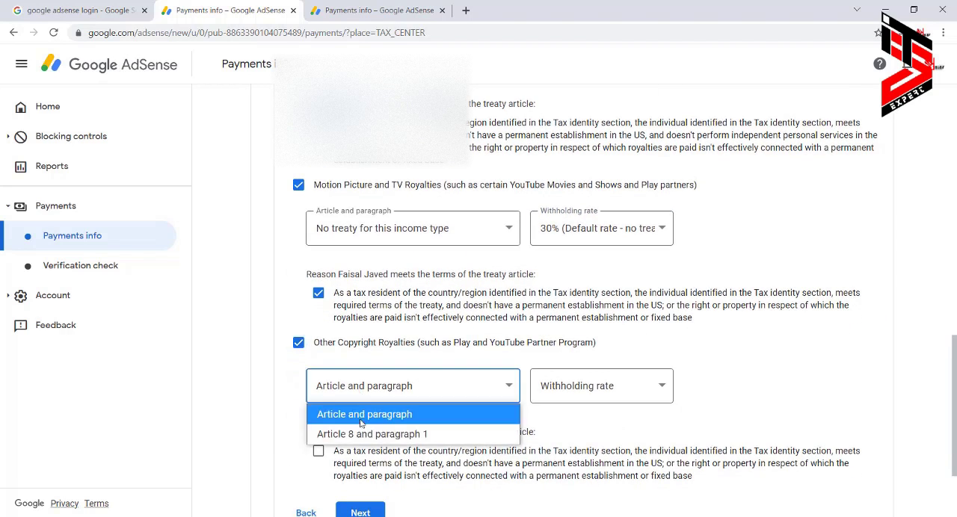
{"action": "left_click", "coordinate": [364, 434]}
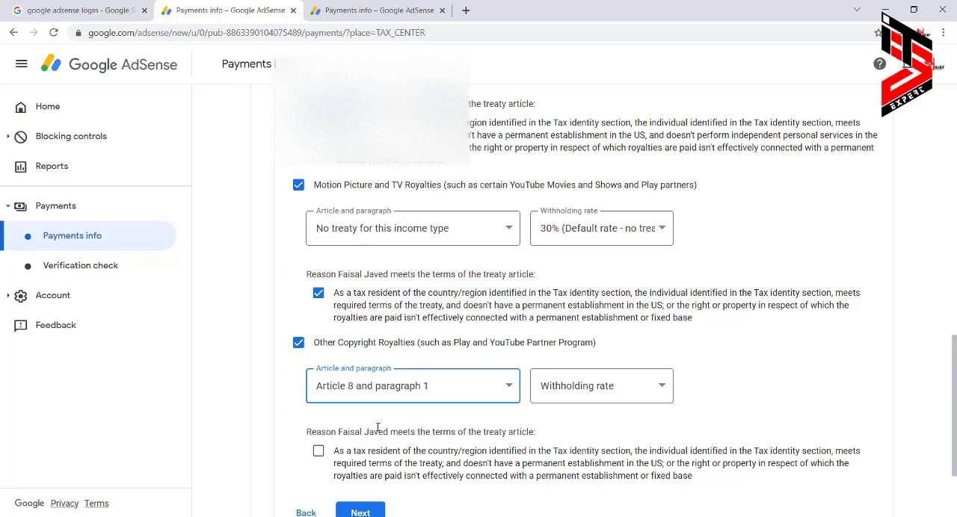
{"action": "left_click", "coordinate": [593, 395]}
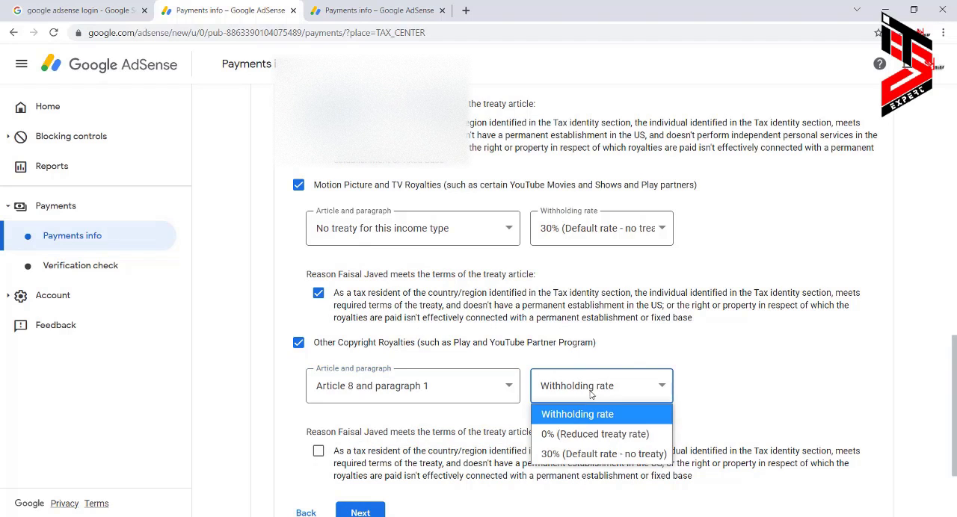
{"action": "left_click", "coordinate": [584, 438]}
{"action": "left_click", "coordinate": [318, 452]}
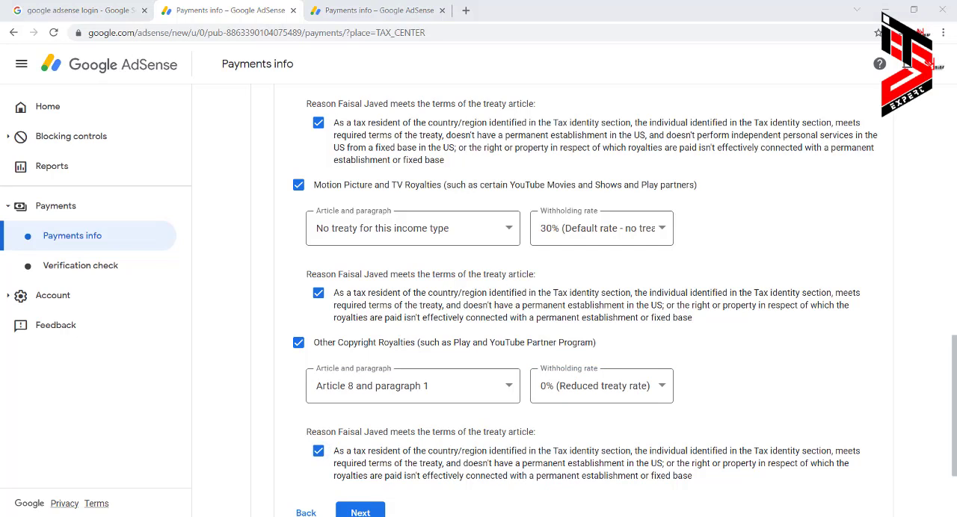
Proceed to the document preview, confirm that the generated W-8BEN forms are correct and complete, and continue to certification.
{"action": "scroll", "coordinate": [504, 344], "scroll_direction": "down", "scroll_amount": 3}
{"action": "left_click", "coordinate": [366, 397]}
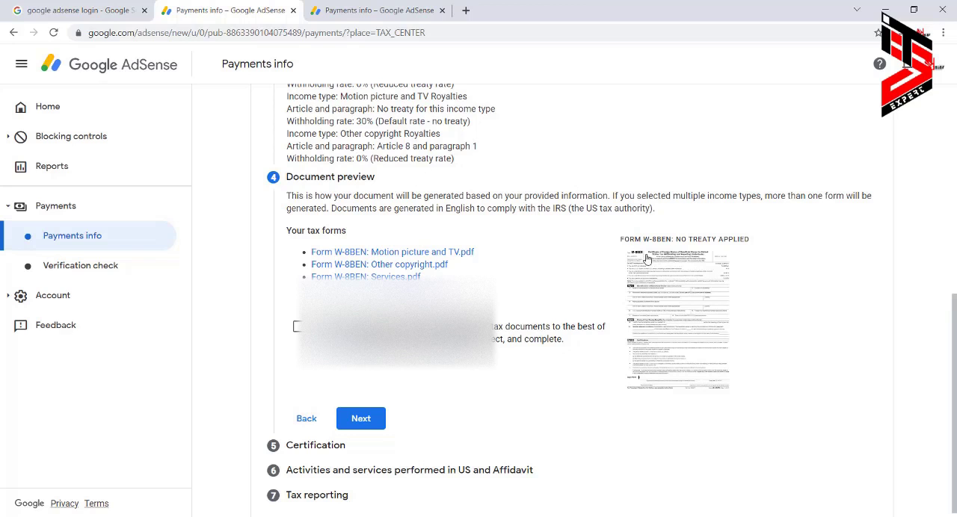
{"action": "left_click", "coordinate": [297, 326]}
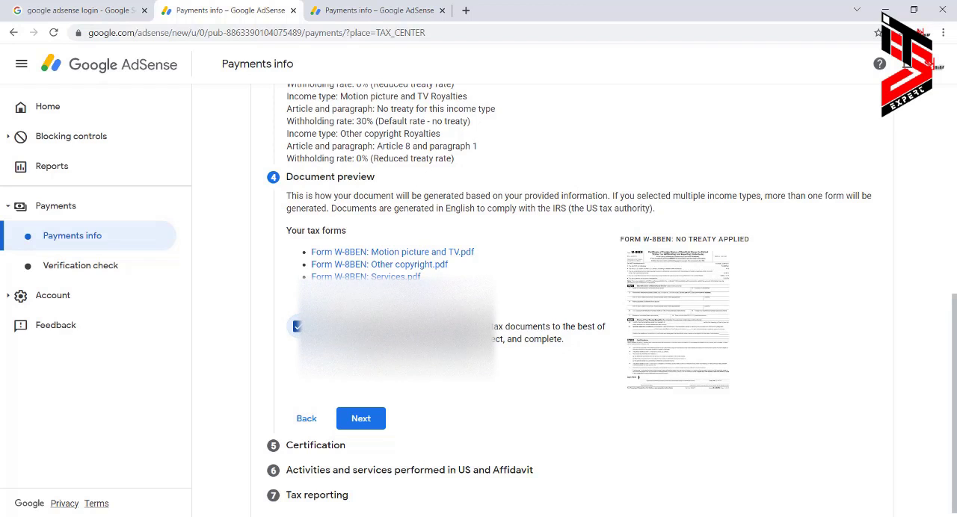
{"action": "left_click", "coordinate": [369, 419]}
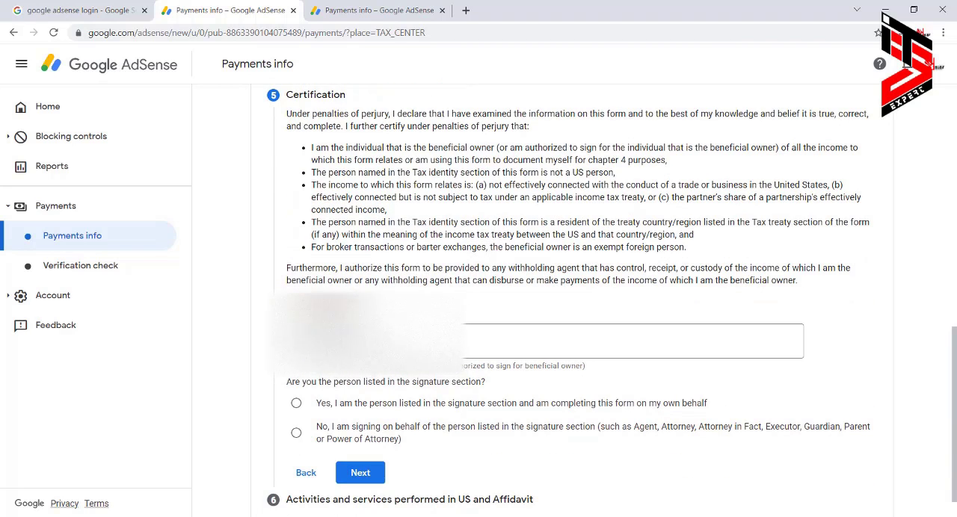
Sign the certification with the full legal name, declare completing the form on one's own behalf, and continue.
{"action": "left_click", "coordinate": [371, 341]}
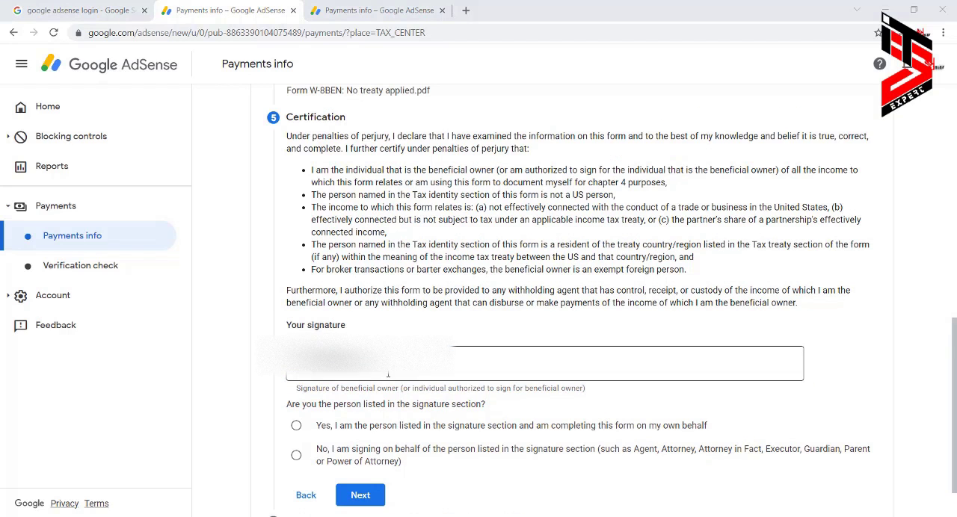
{"action": "left_click", "coordinate": [386, 374]}
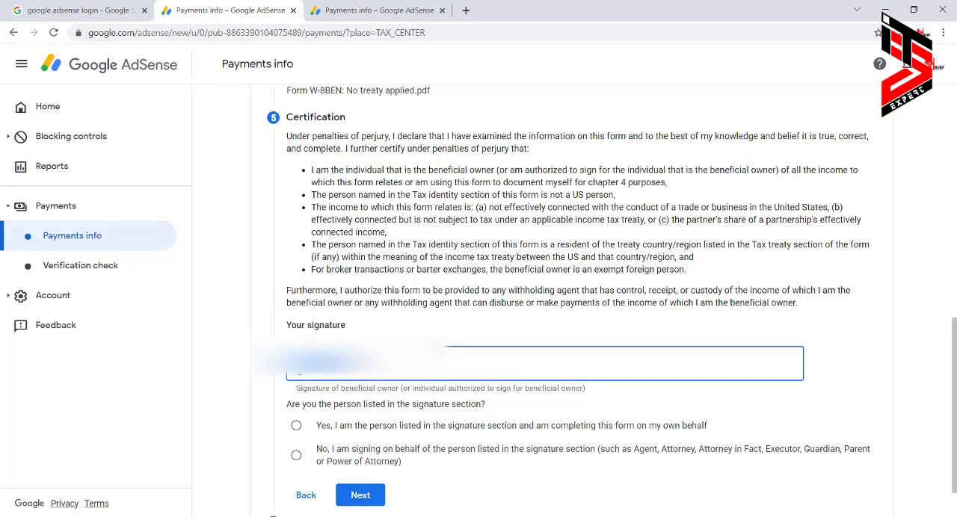
{"action": "left_click", "coordinate": [297, 427]}
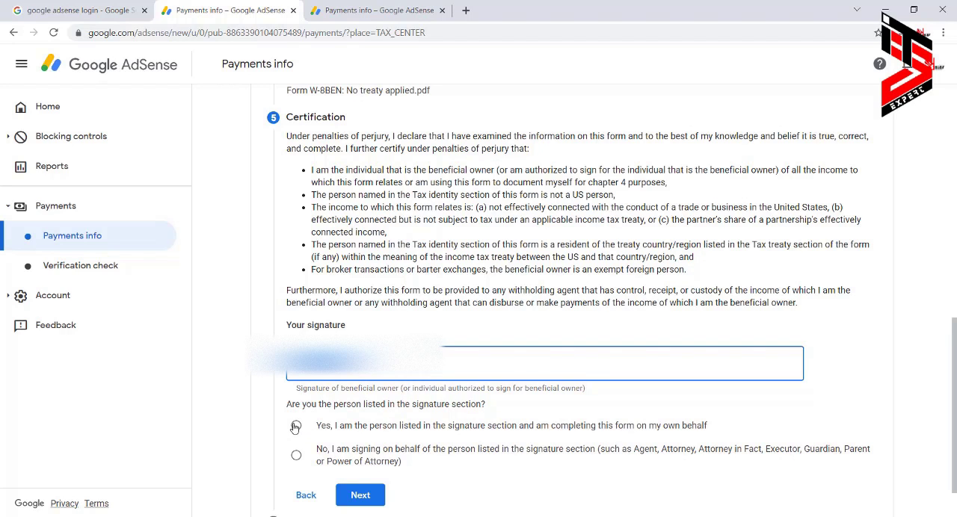
{"action": "scroll", "coordinate": [292, 374], "scroll_direction": "down", "scroll_amount": 1}
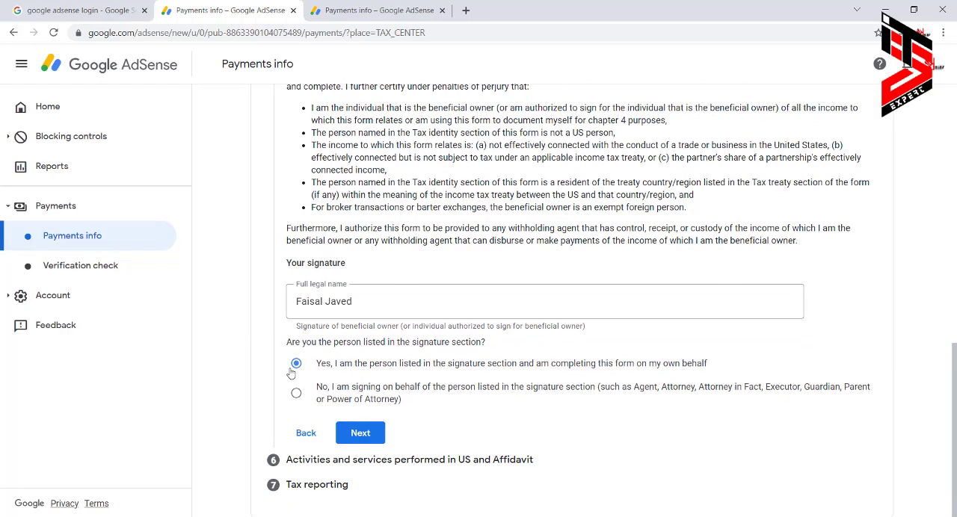
{"action": "left_click", "coordinate": [360, 433]}
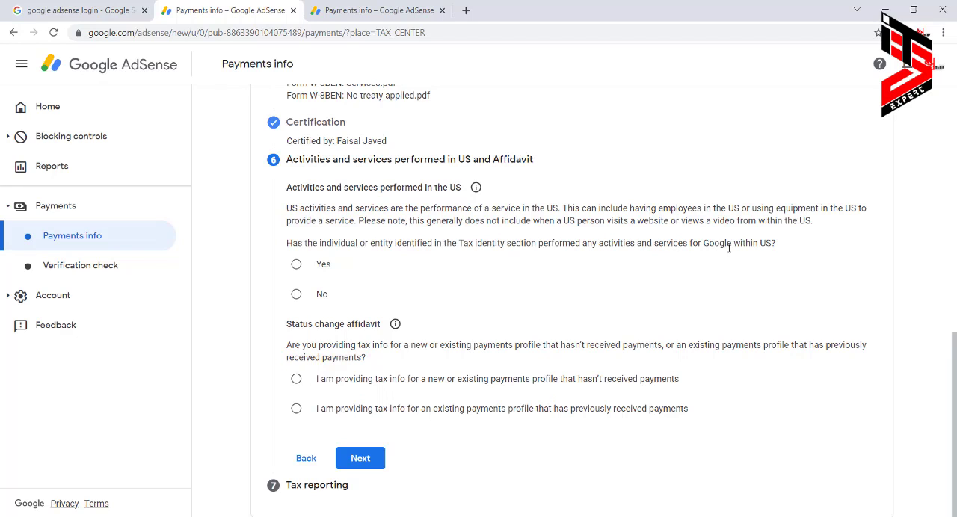
Answer No to US activities, certify services are performed outside the US, choose the profile option that hasn't received payments, and continue.
{"action": "left_click", "coordinate": [296, 294]}
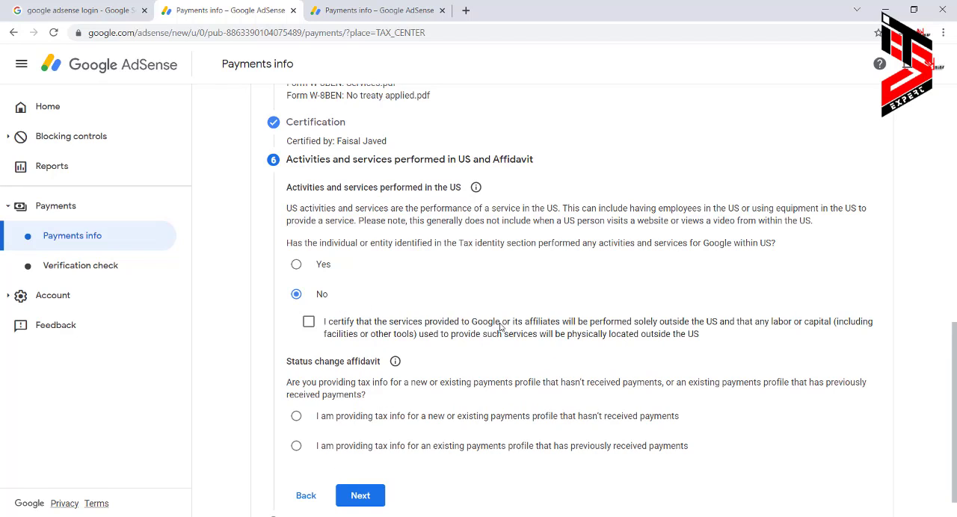
{"action": "left_click", "coordinate": [309, 323]}
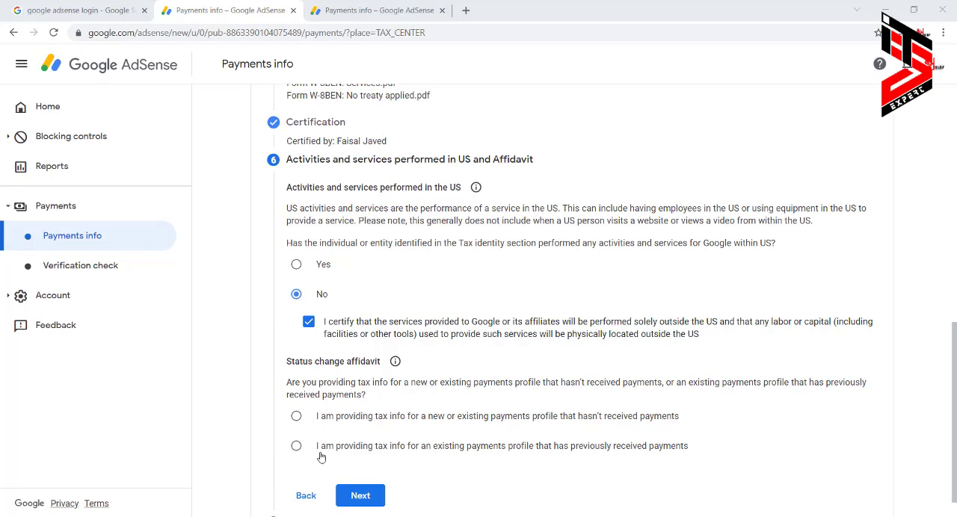
{"action": "left_click", "coordinate": [296, 420]}
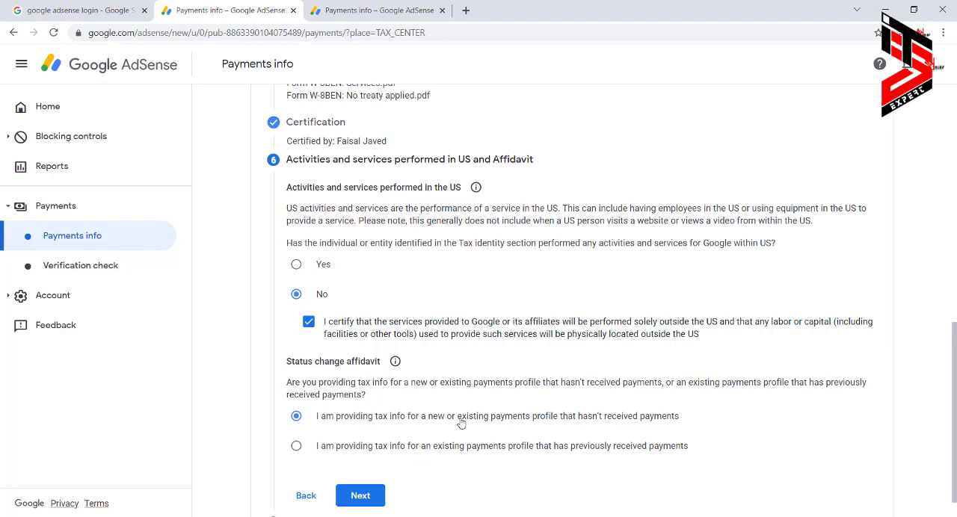
{"action": "scroll", "coordinate": [459, 426], "scroll_direction": "down", "scroll_amount": 1}
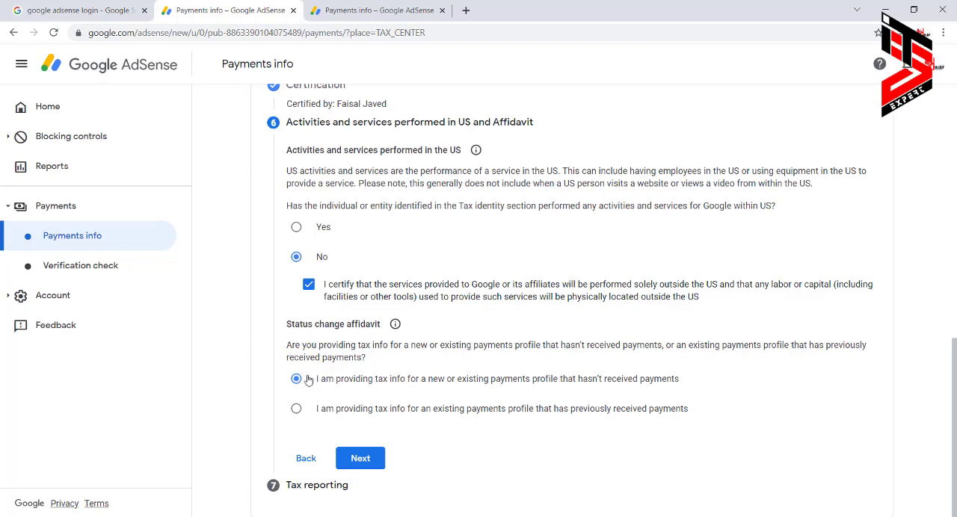
{"action": "left_click", "coordinate": [365, 458]}
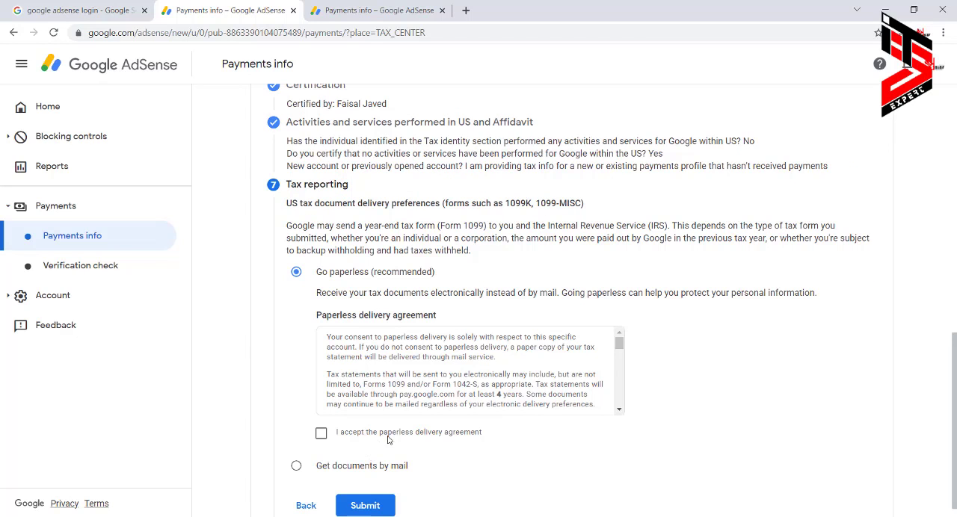
Review and accept the paperless delivery agreement for US tax documents, and submit the tax form.
{"action": "scroll", "coordinate": [431, 374], "scroll_direction": "down", "scroll_amount": 5}
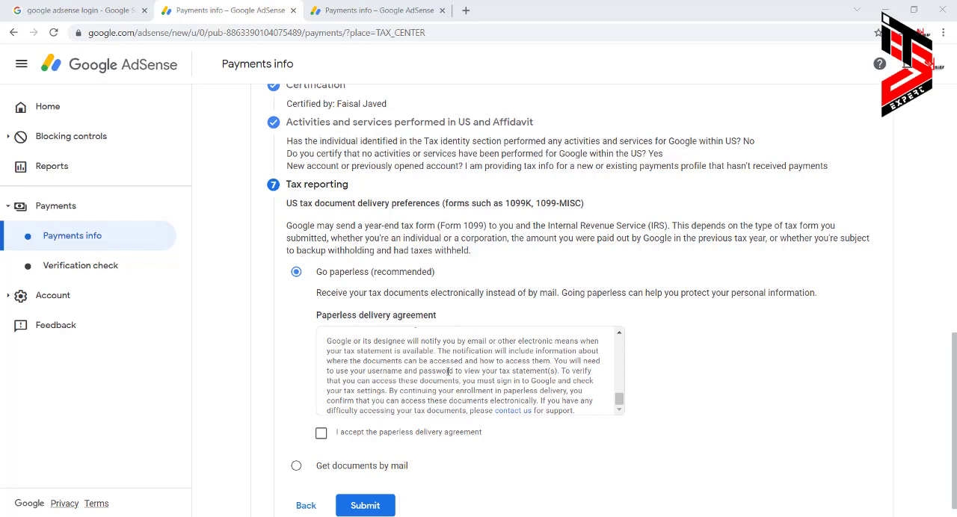
{"action": "scroll", "coordinate": [447, 371], "scroll_direction": "up", "scroll_amount": 5}
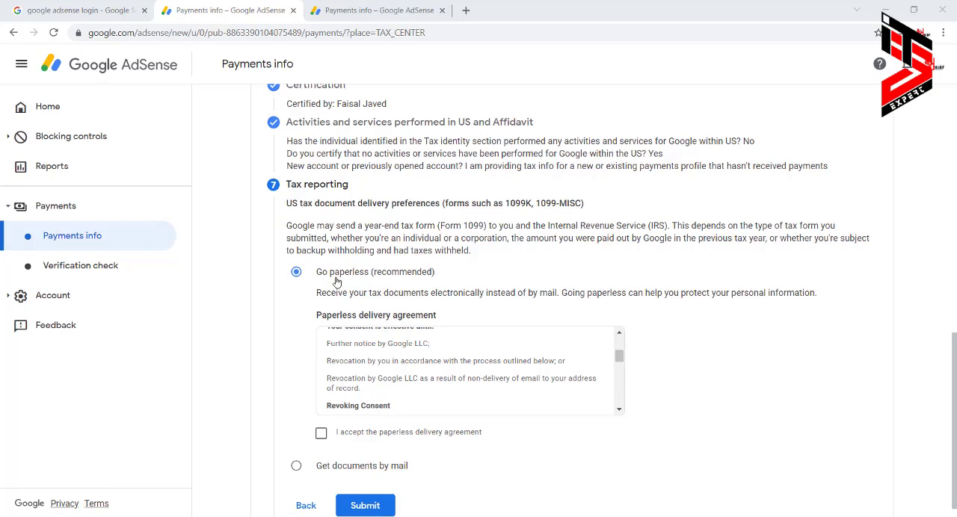
{"action": "left_click", "coordinate": [321, 434]}
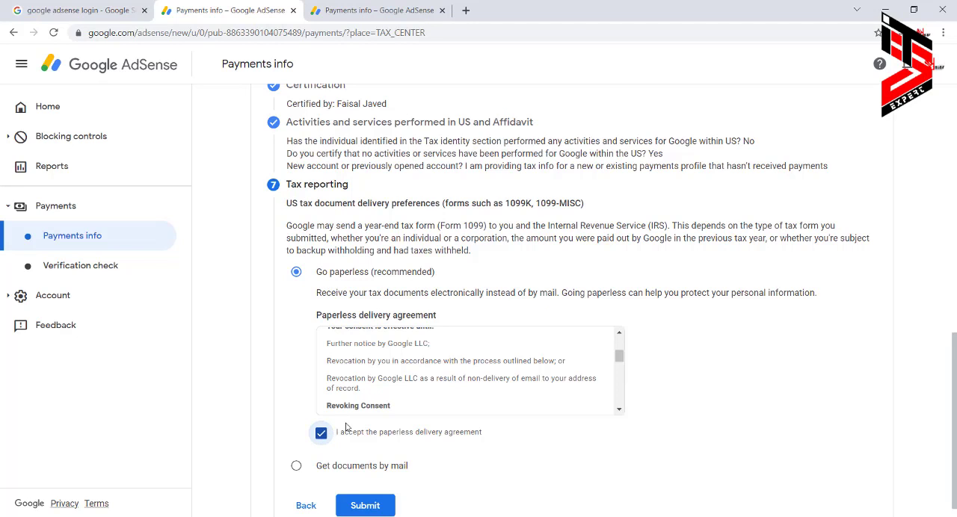
{"action": "scroll", "coordinate": [398, 378], "scroll_direction": "down", "scroll_amount": 1}
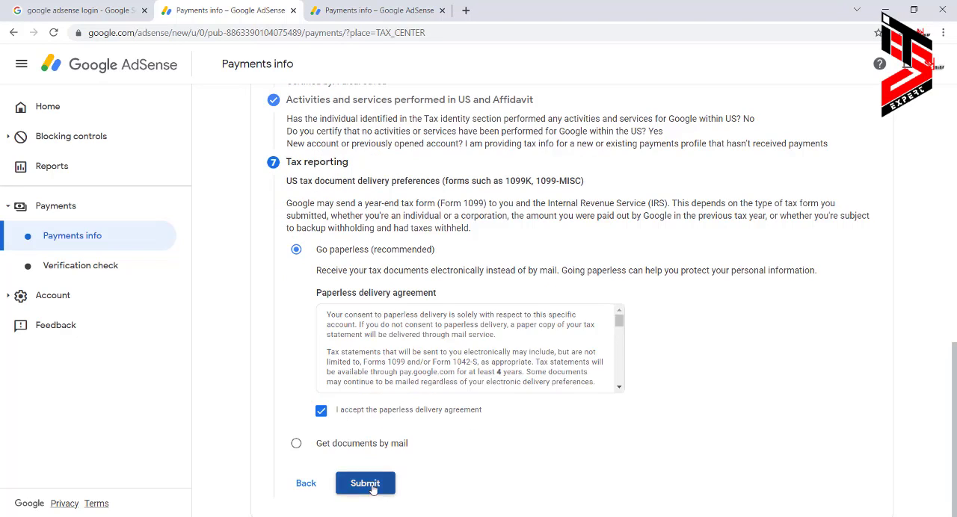
{"action": "left_click", "coordinate": [365, 484]}
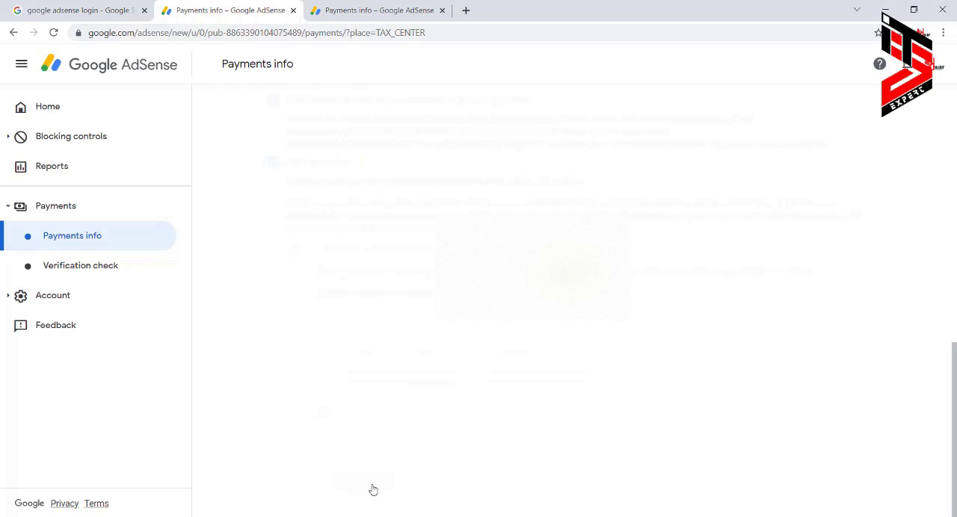